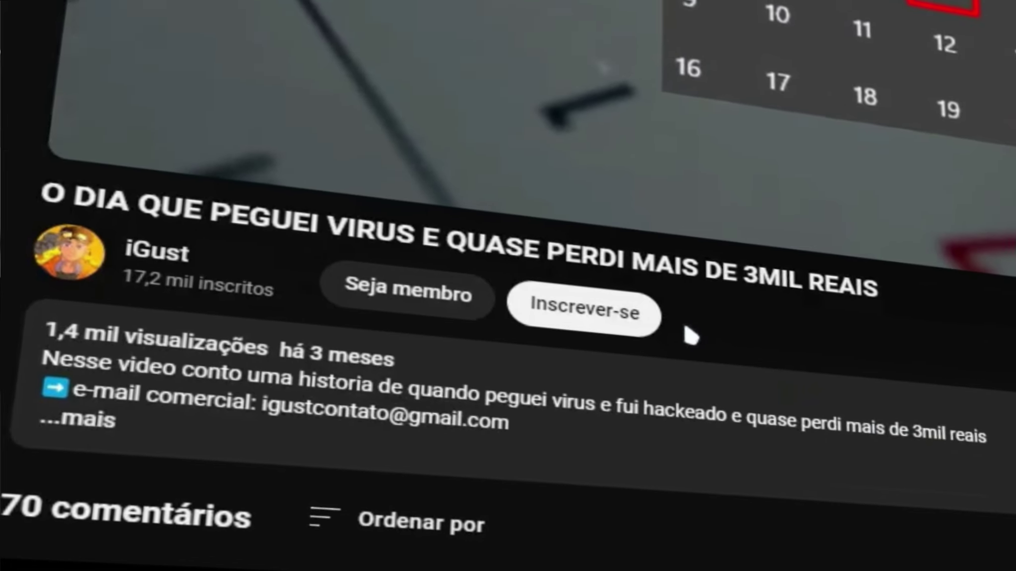
- Subscribe to the channel that published the open video
left_click(630, 306)
left_click(395, 435)
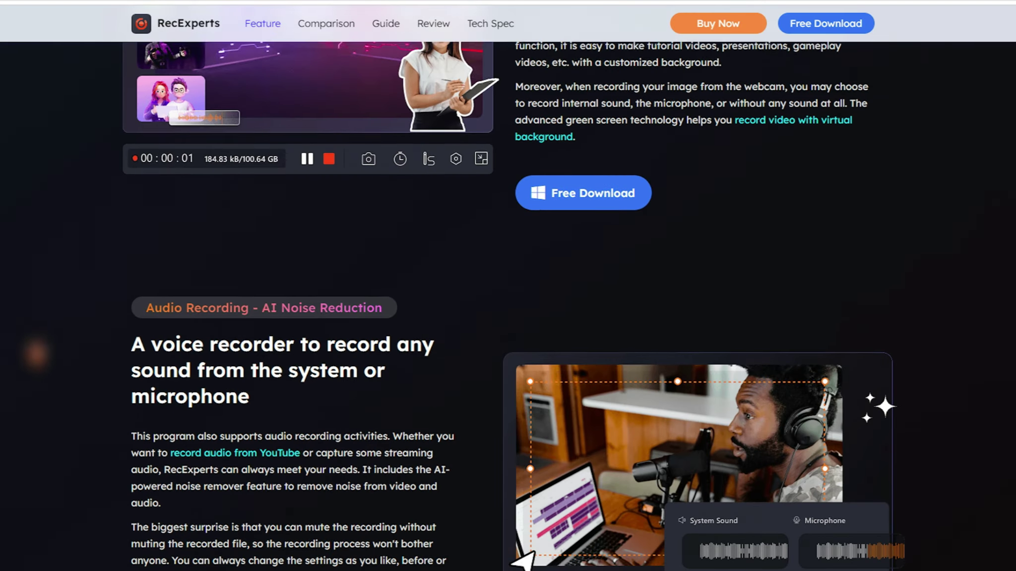
- Run the downloaded EaseUS screen recorder installer, expand its custom installation options, and start the installation
scroll(508, 297, "down", 15)
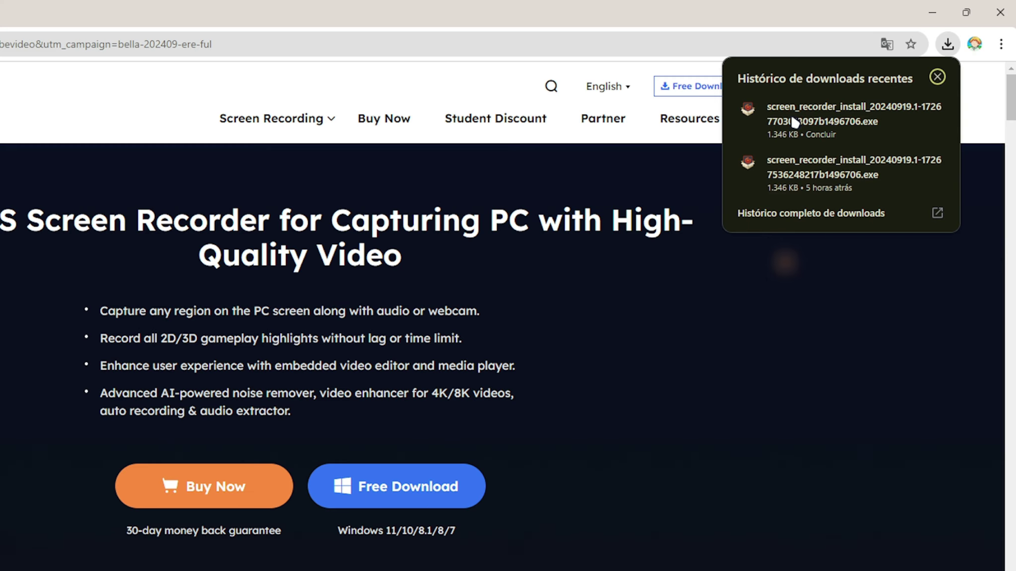
mouse_move(790, 107)
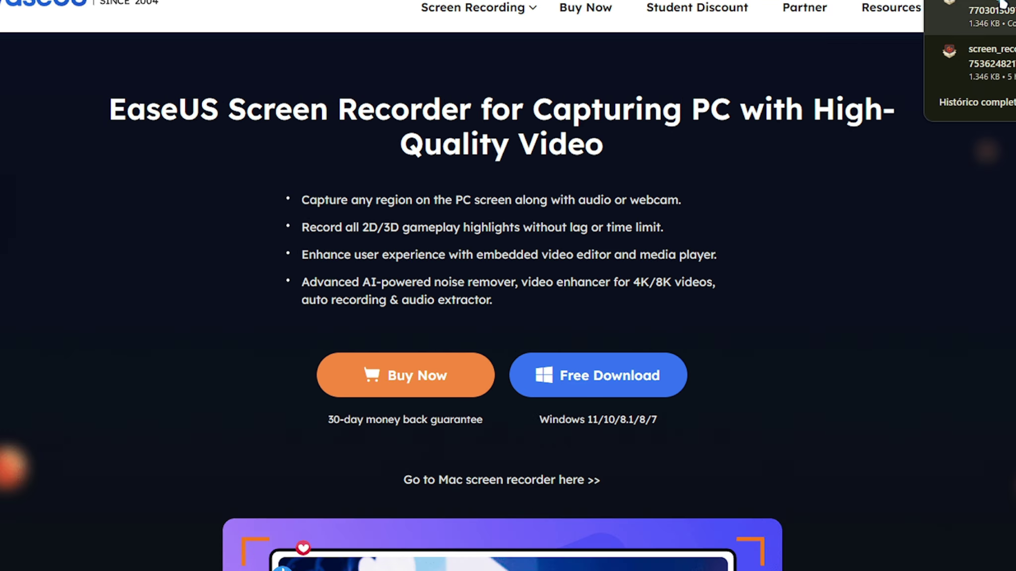
left_click(769, 115)
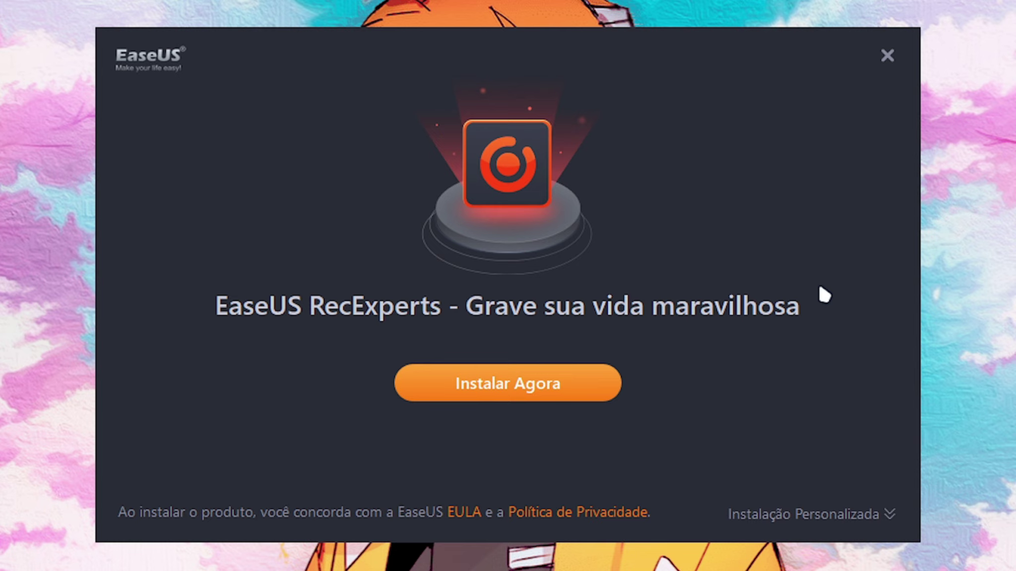
left_click(784, 515)
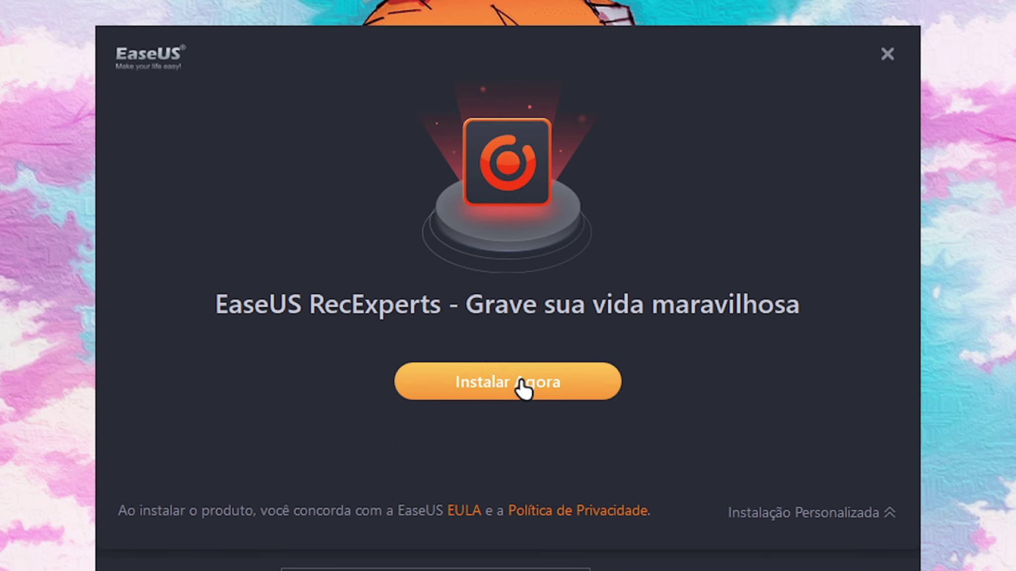
left_click(526, 279)
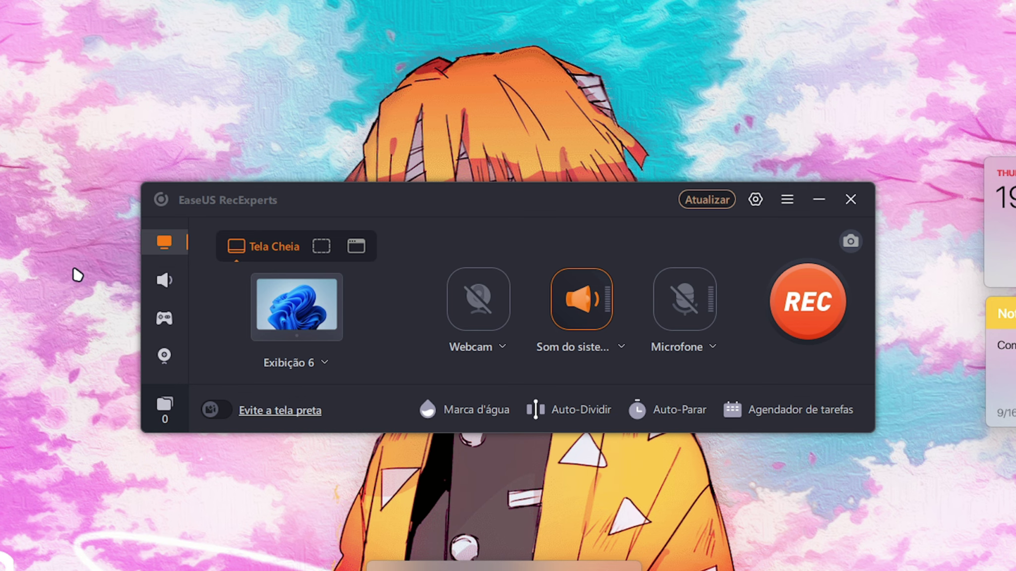
- Mark out a custom recording region of about 612 by 584 pixels and return the capture mode to full screen
left_click(319, 245)
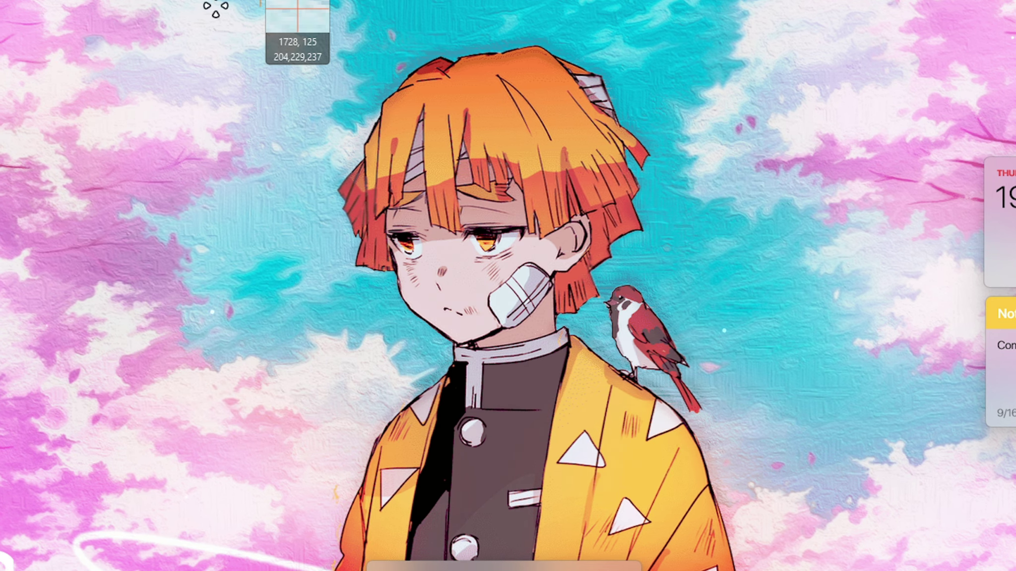
left_click_drag(258, 18, 744, 481)
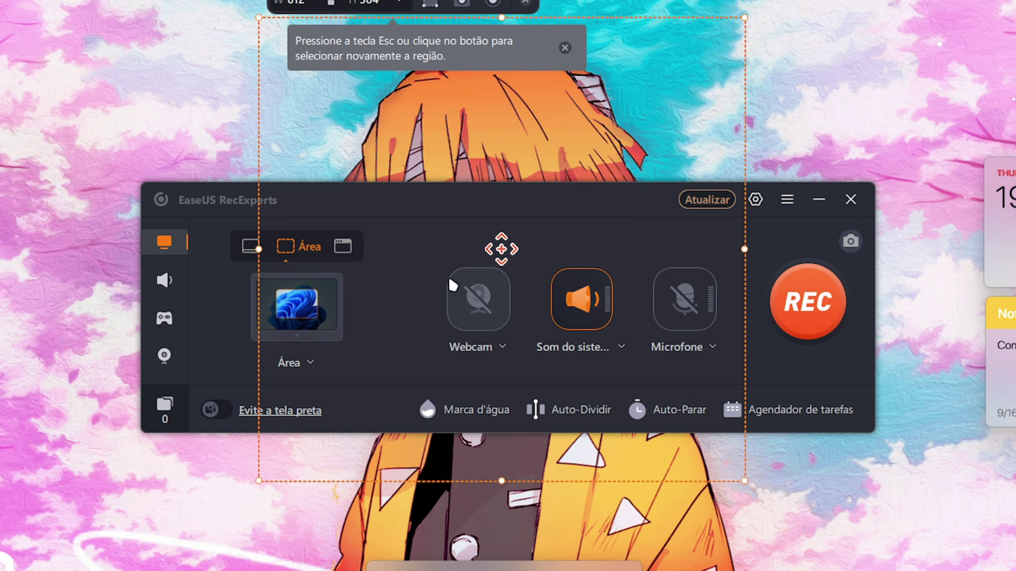
left_click(249, 248)
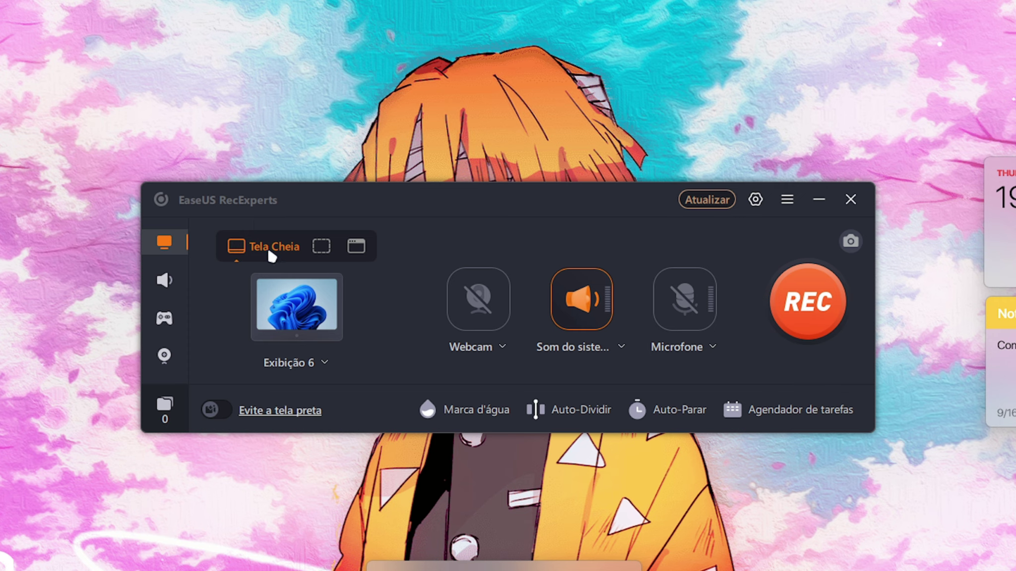
- Examine the available display choices for full-screen capture and the webcam source options
left_click(324, 362)
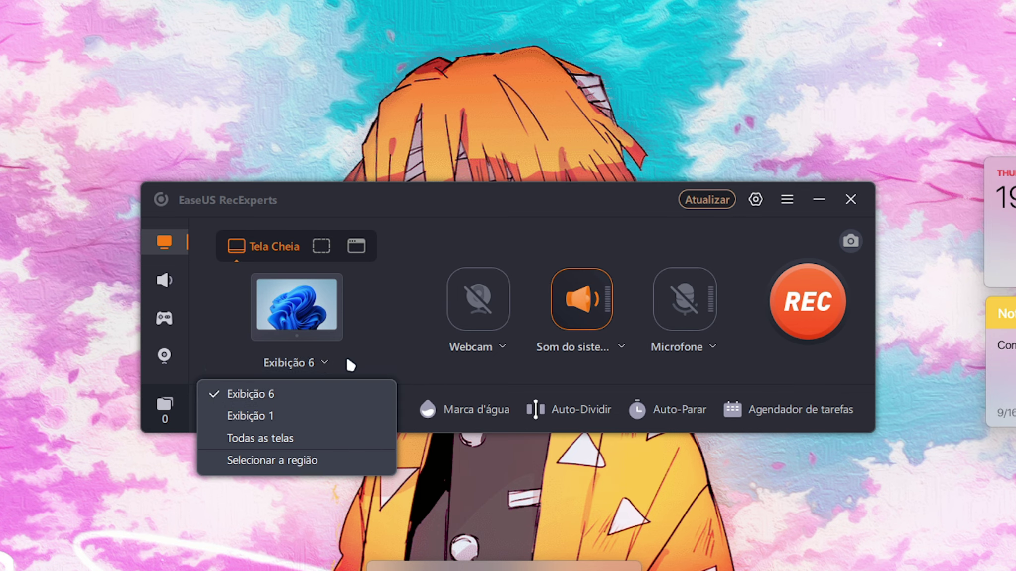
left_click(366, 346)
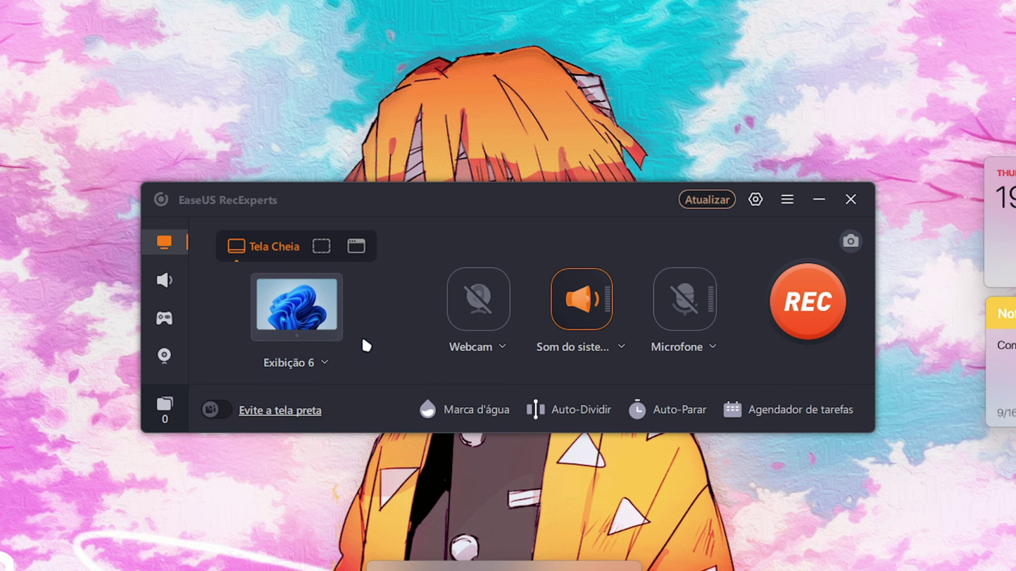
left_click(491, 351)
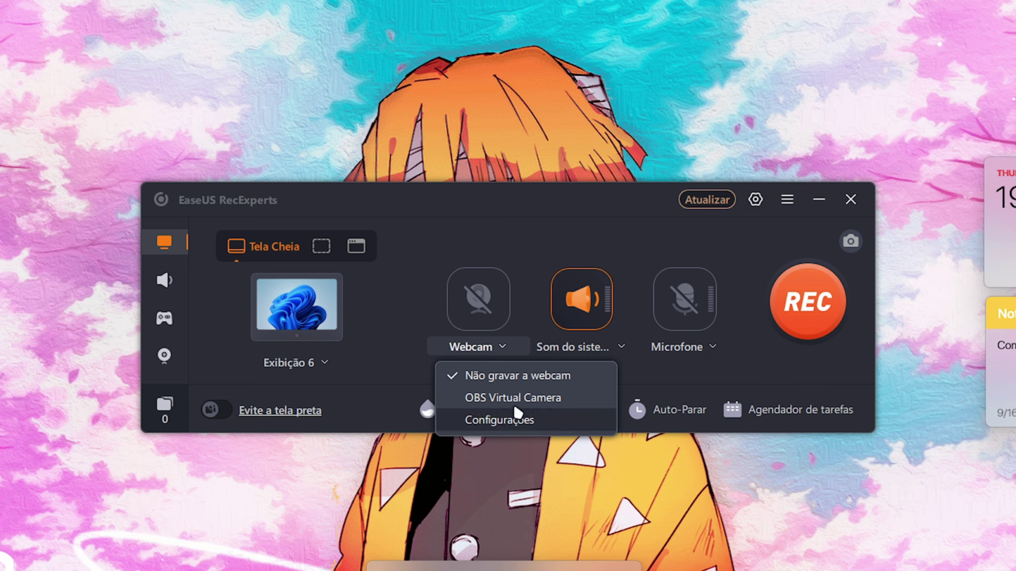
left_click(408, 312)
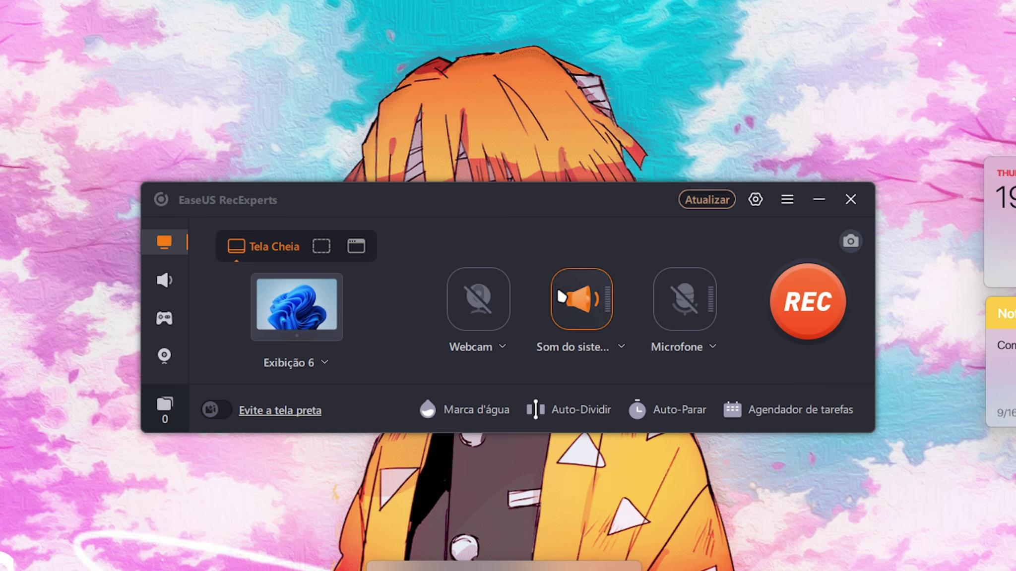
- Review the system sound options, keeping "Gravar som do sistema" selected
left_click(620, 349)
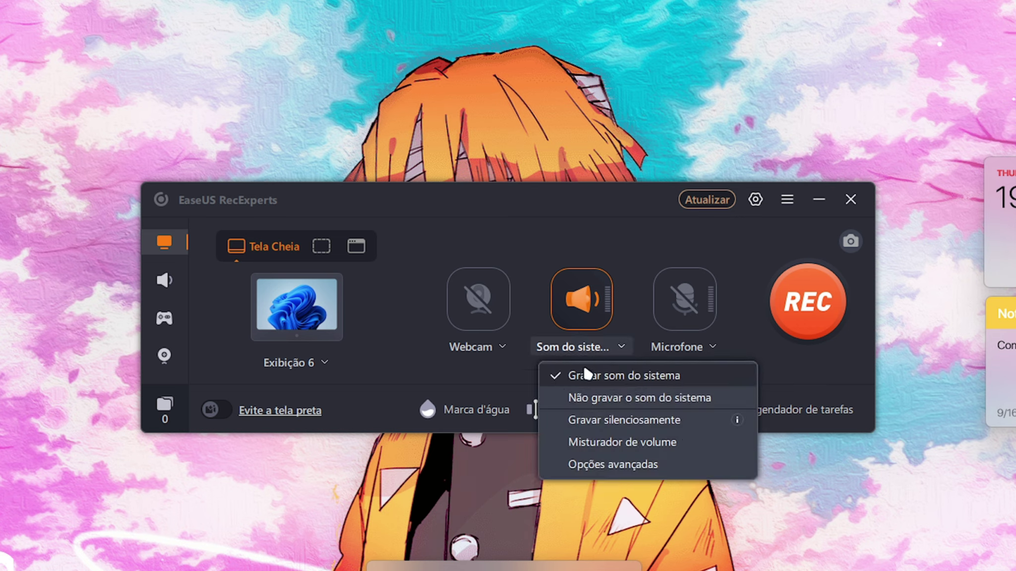
left_click(680, 380)
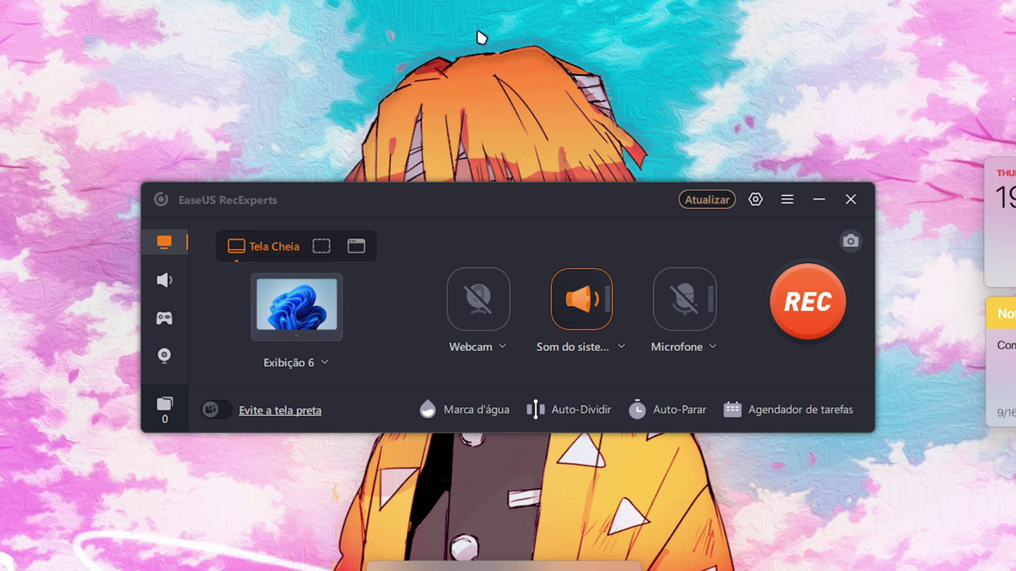
left_click(612, 351)
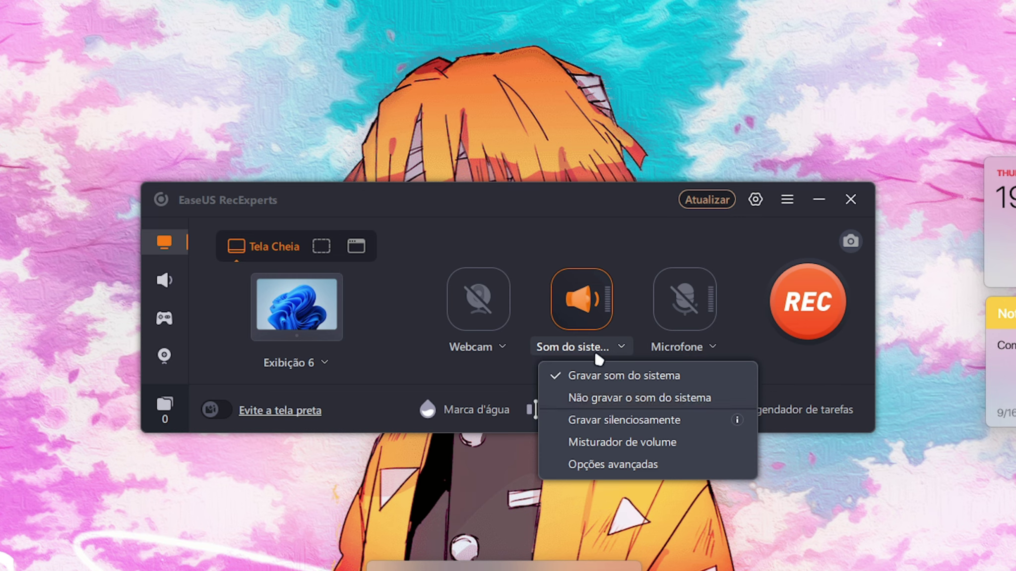
left_click(581, 214)
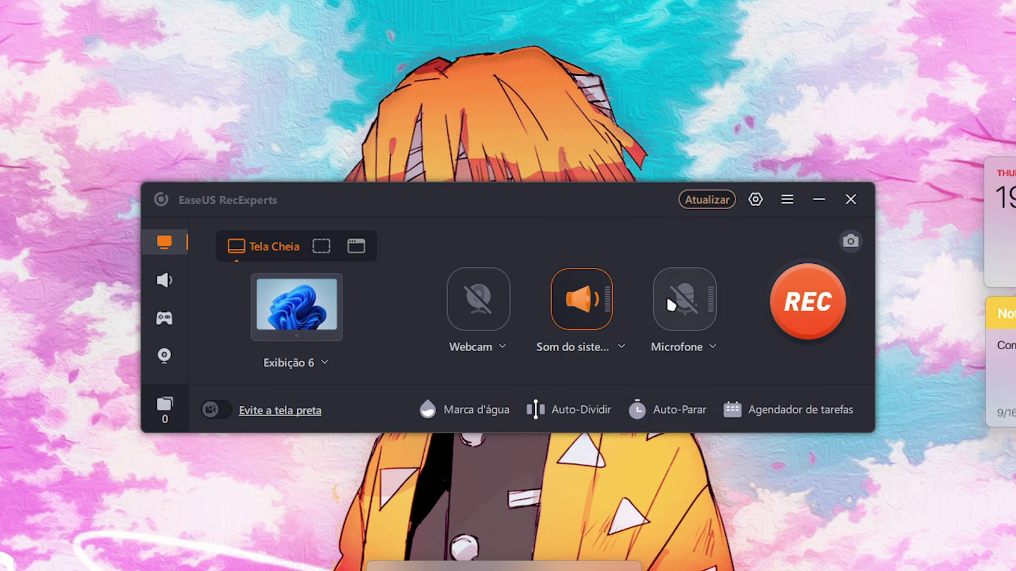
- Turn on microphone recording and look over the microphone boost and noise reduction options
left_click(682, 348)
left_click(736, 378)
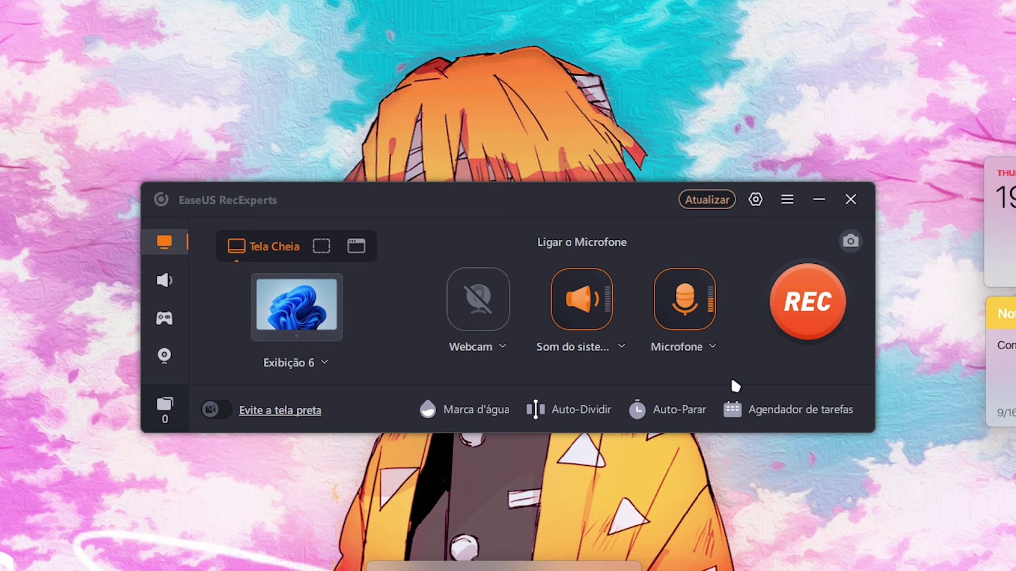
left_click(704, 348)
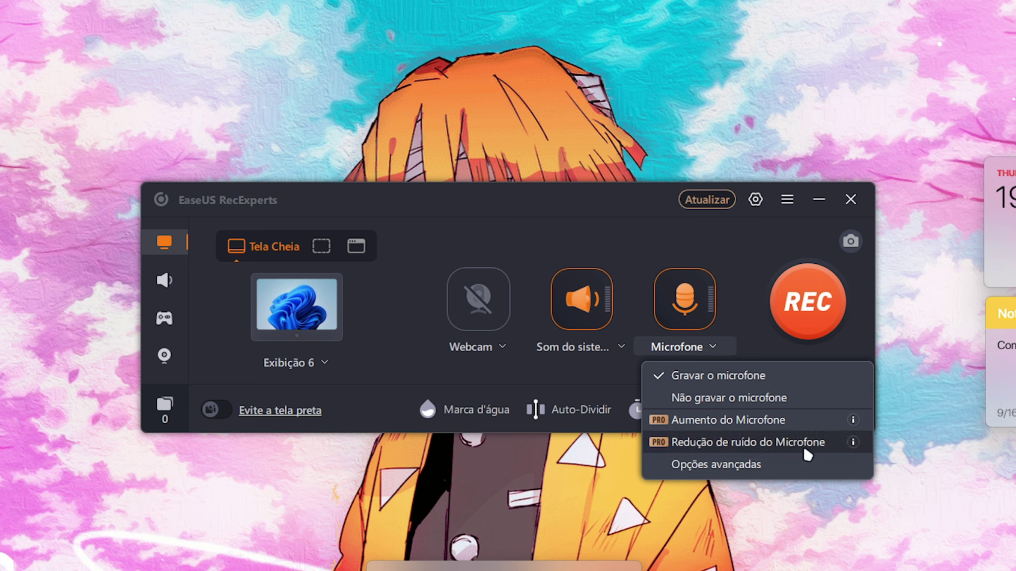
left_click(616, 341)
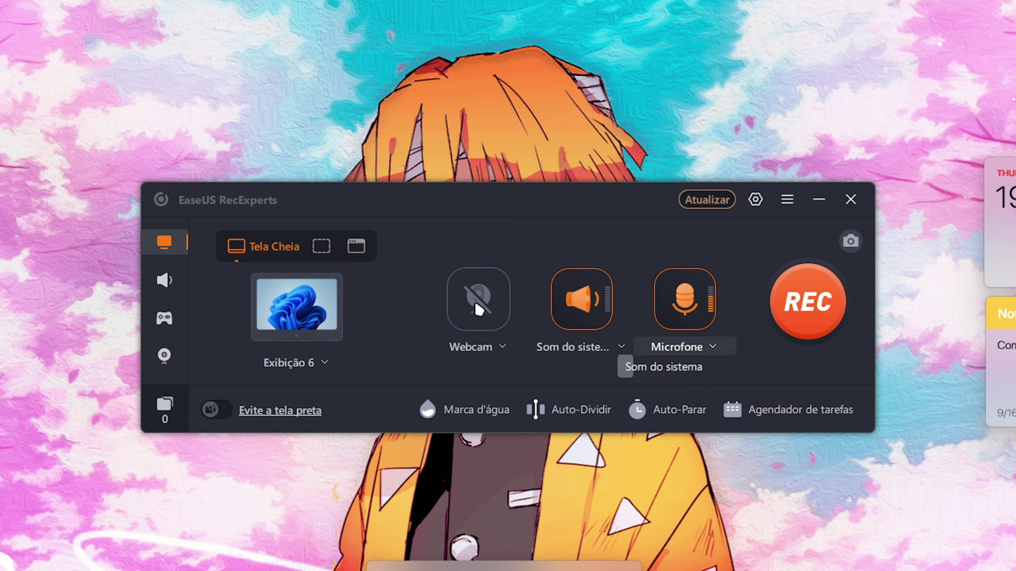
- Inspect the advanced sound options for system audio, microphone volume, sound check and microphone quality, and close them without changes
left_click(705, 350)
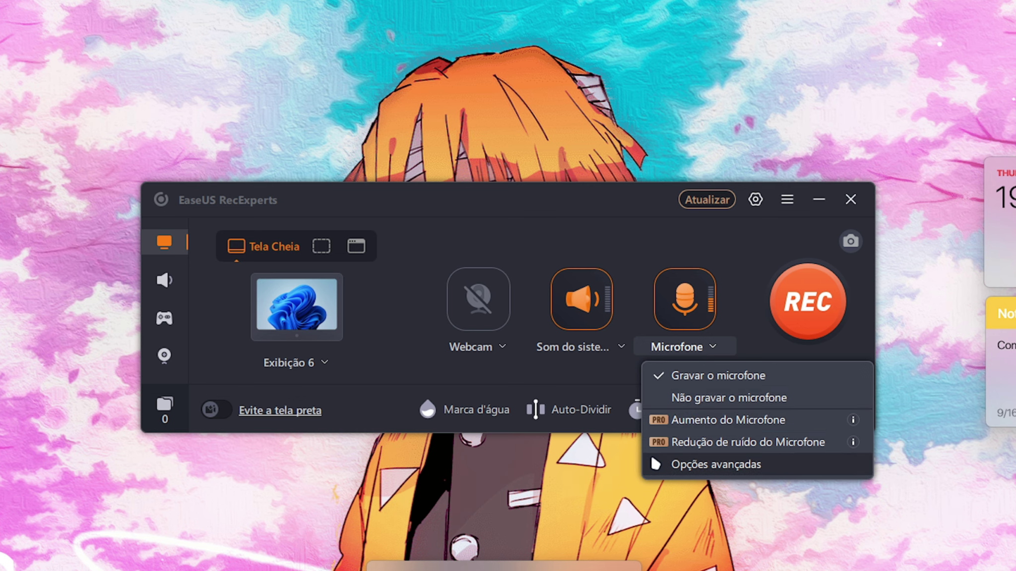
left_click(757, 467)
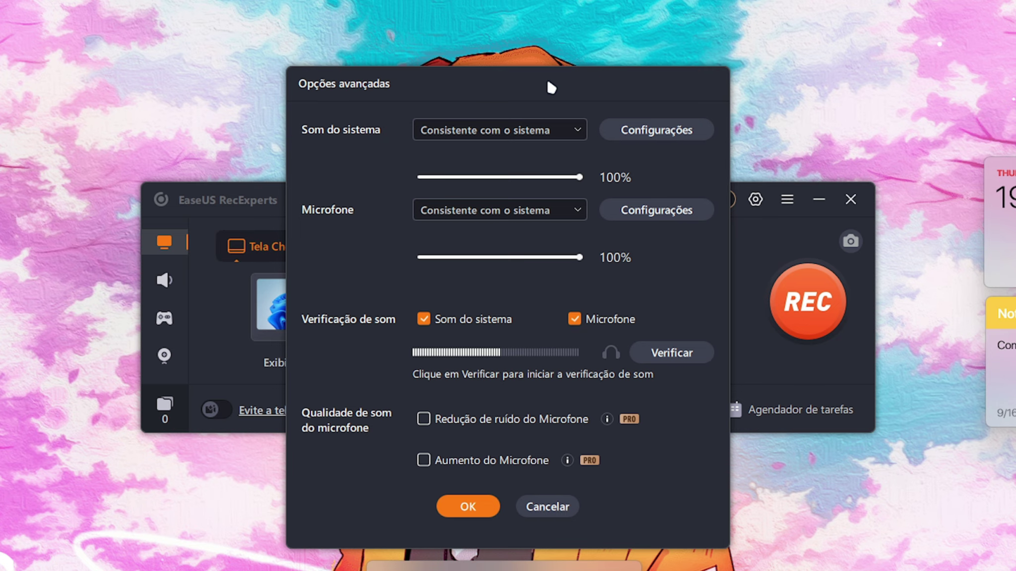
left_click_drag(546, 84, 530, 62)
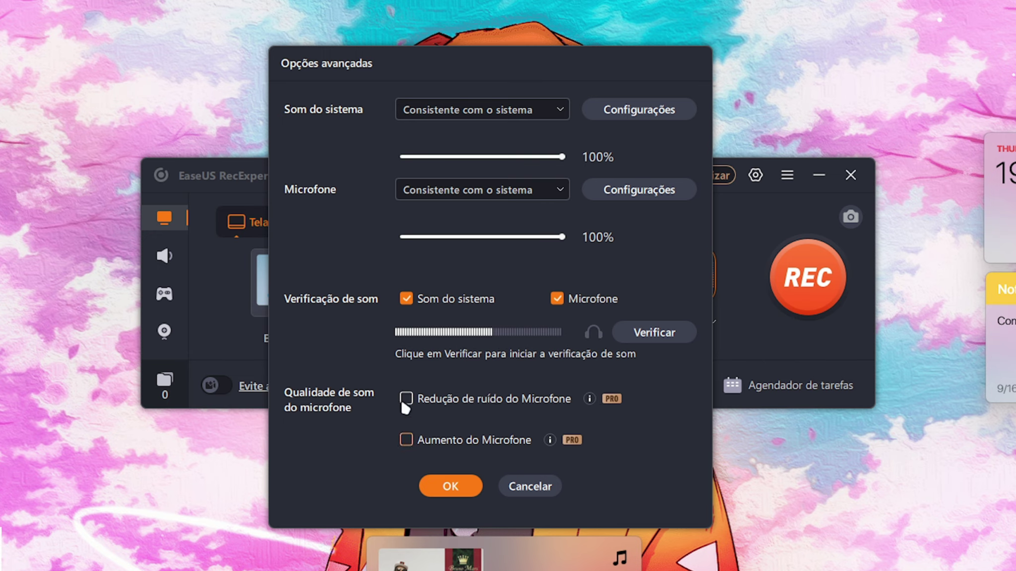
key("Escape")
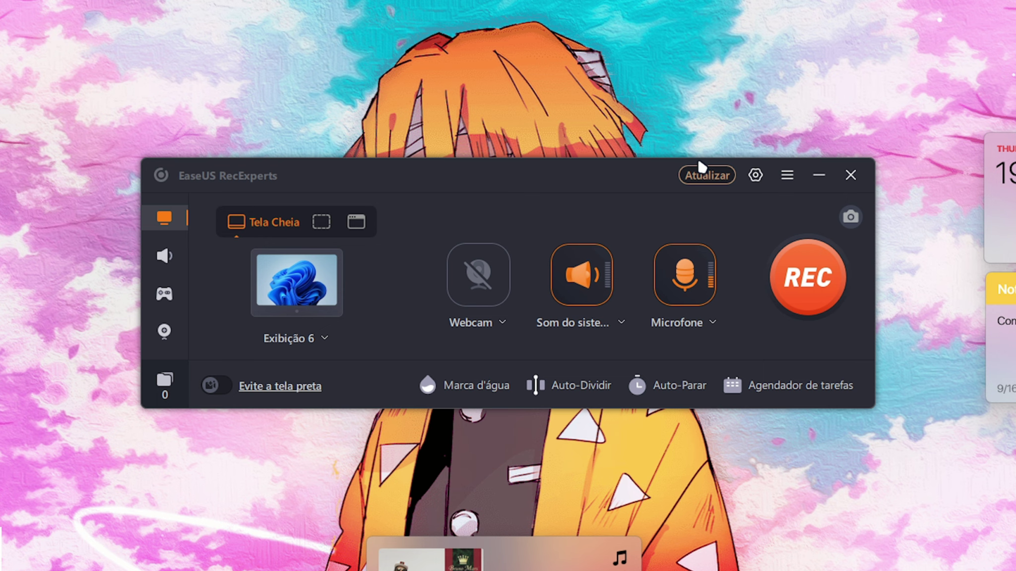
- Activate the Pro edition by pasting the license code into the license field, and dismiss the activation message
left_click(704, 174)
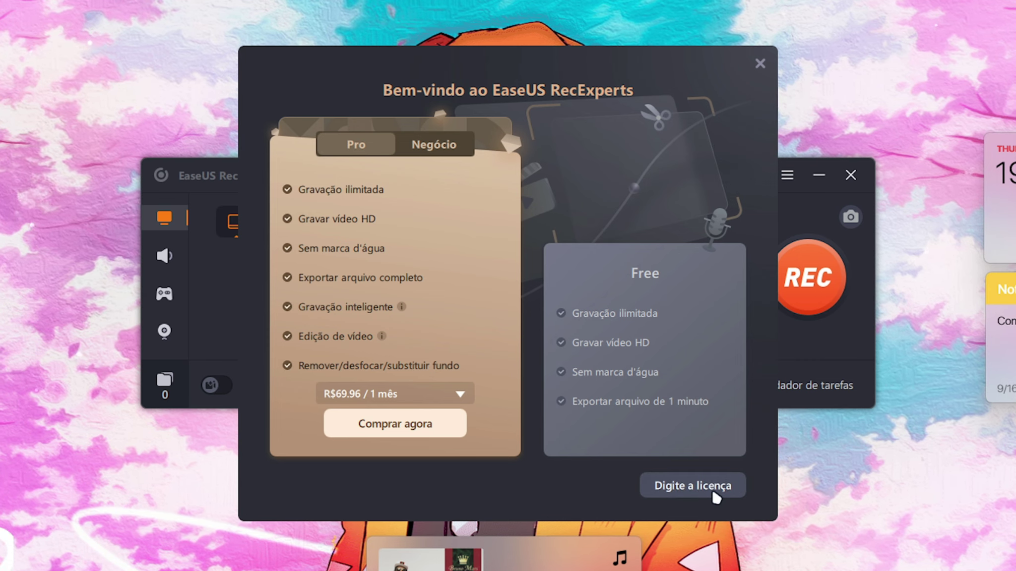
left_click(680, 489)
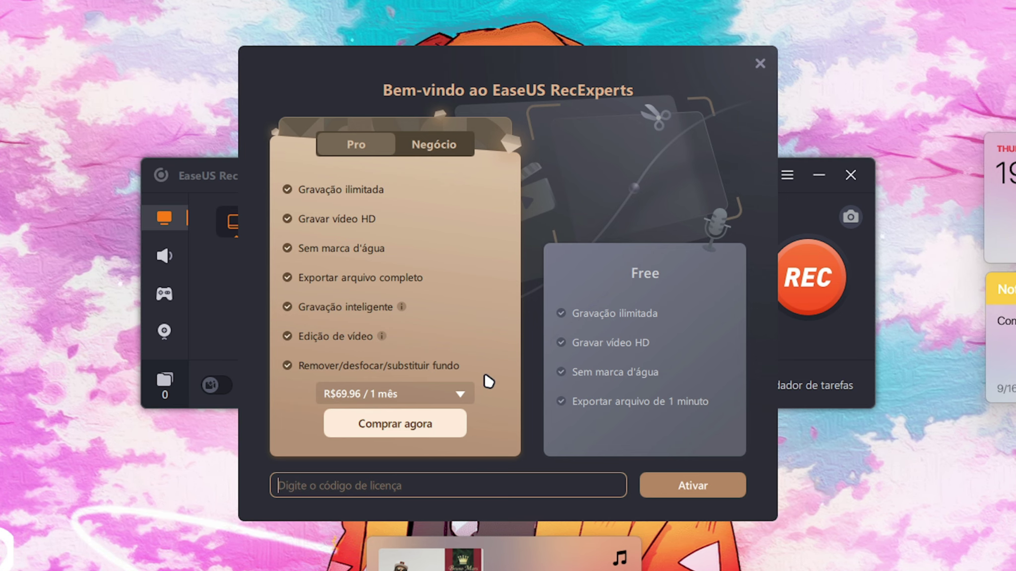
left_click(390, 491)
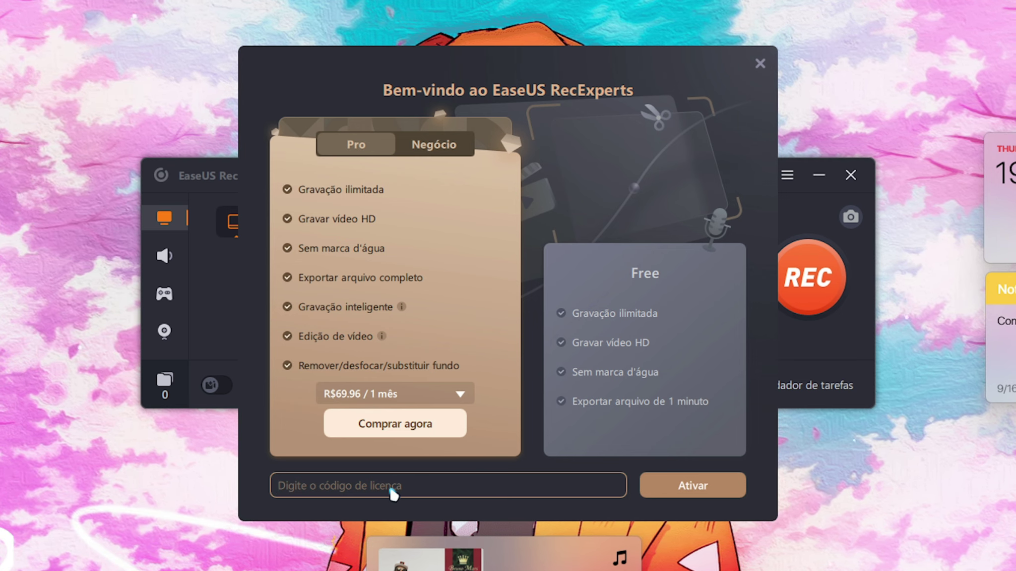
key("ctrl+v")
left_click(714, 488)
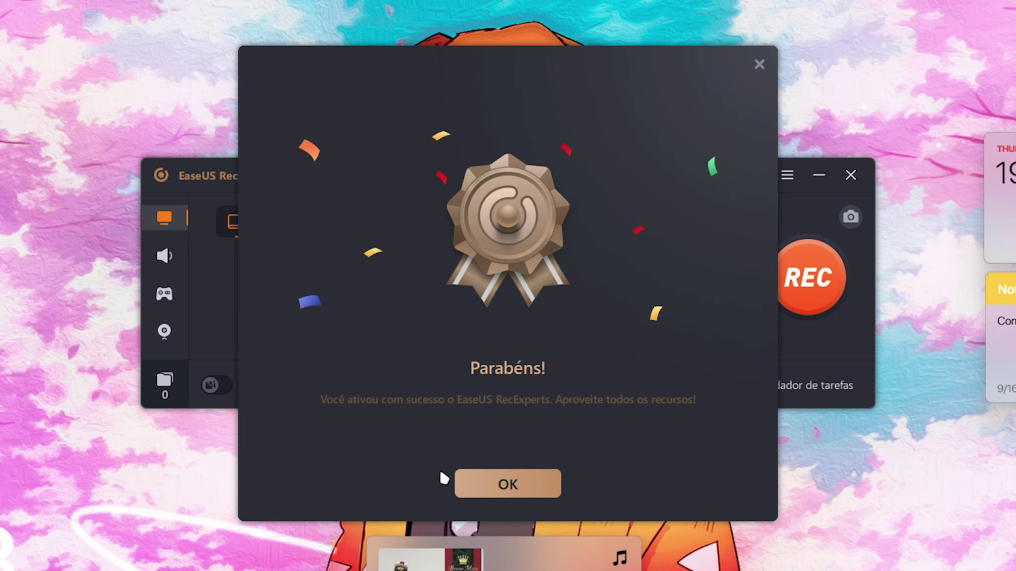
left_click(511, 488)
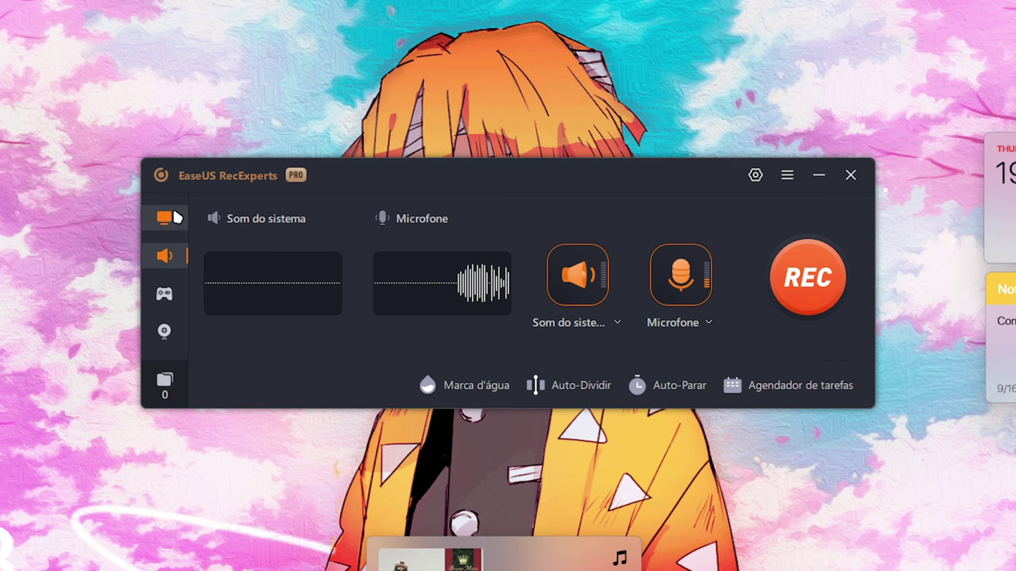
- Look through the screen, audio, game and webcam recording modes
left_click(176, 216)
left_click(165, 256)
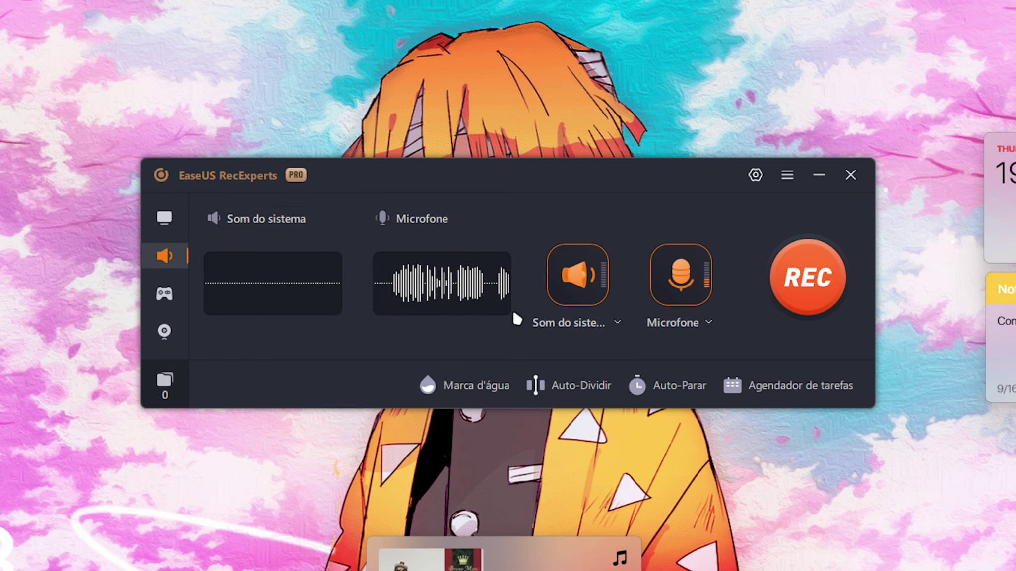
left_click(165, 297)
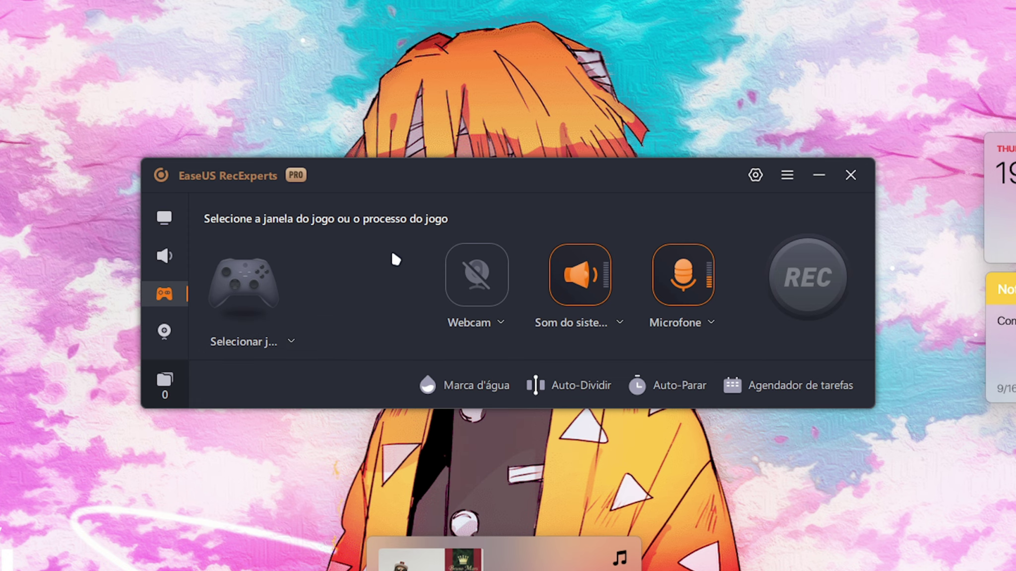
left_click(164, 333)
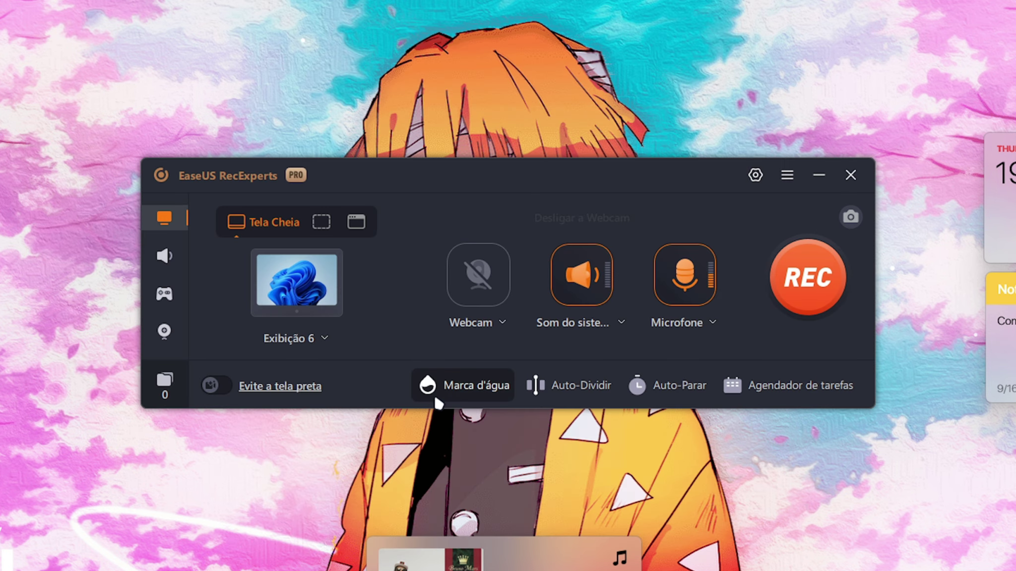
- Start adding a new image watermark for the full-screen recording
left_click(469, 392)
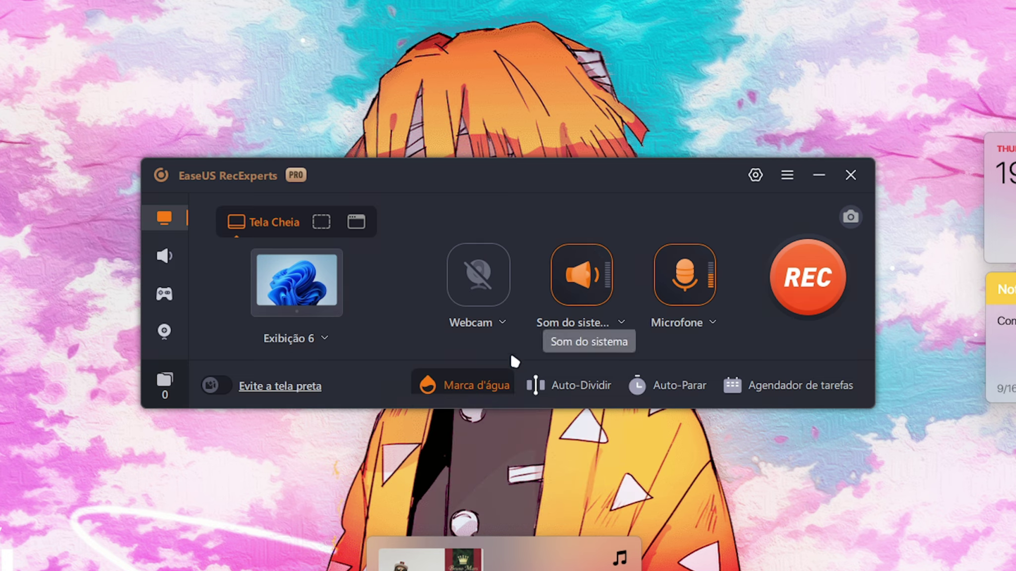
left_click(449, 392)
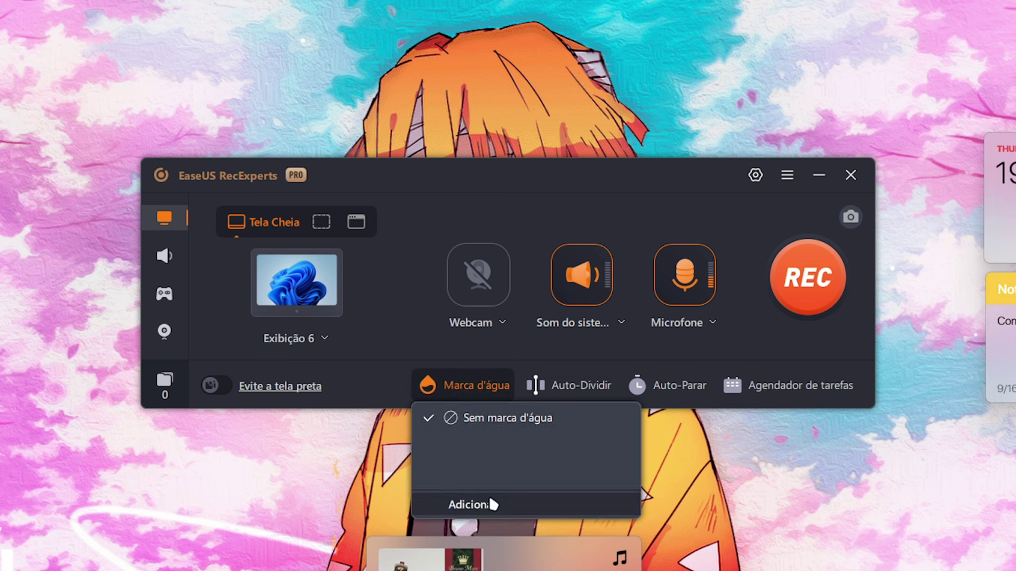
left_click(473, 506)
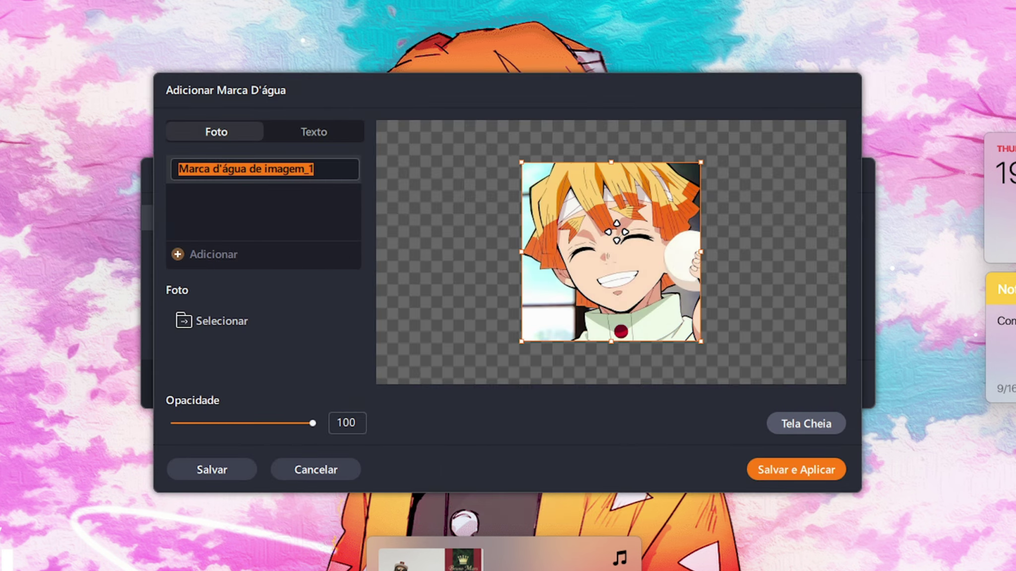